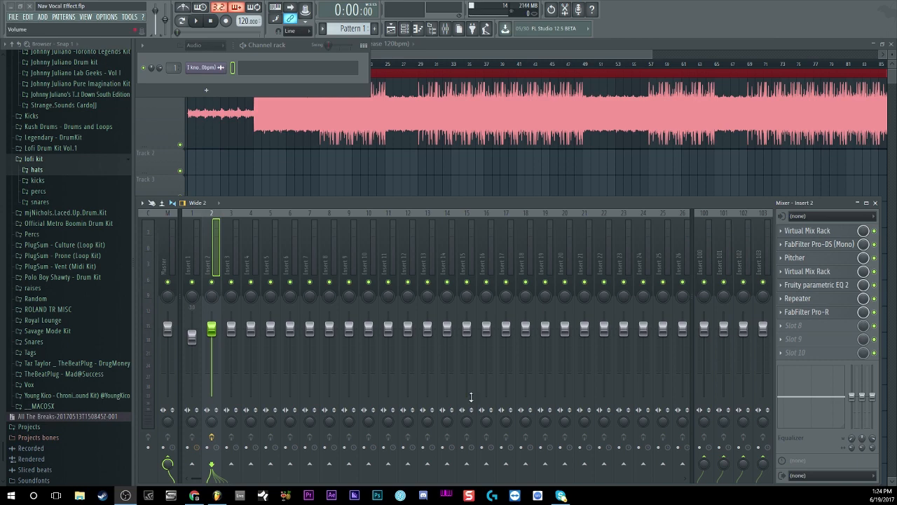
# - Switch off Insert 2's effects after the first Virtual Mix Rack and set its input to mono LinkIn1, dismissing the ASIO Link window
pyautogui.click(874, 312)
pyautogui.moveTo(878, 303); pyautogui.dragTo(876, 231)
pyautogui.click(822, 218)
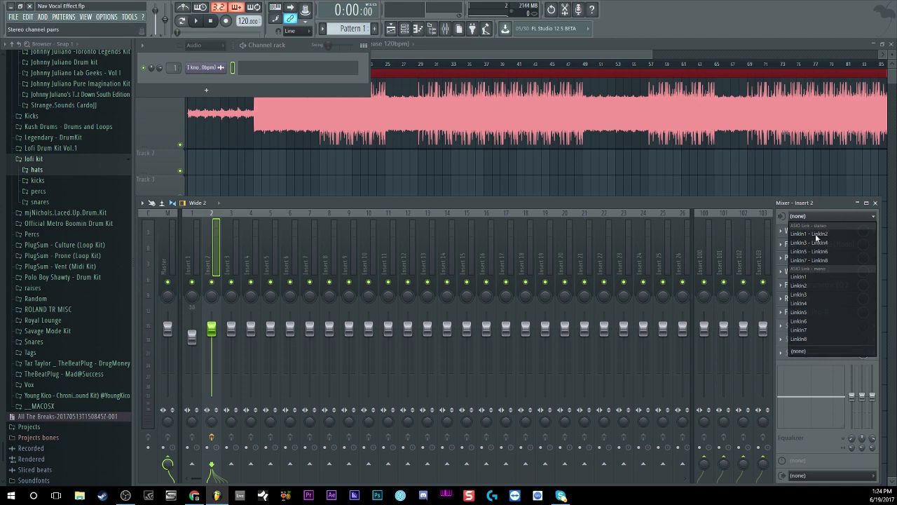
pyautogui.click(808, 276)
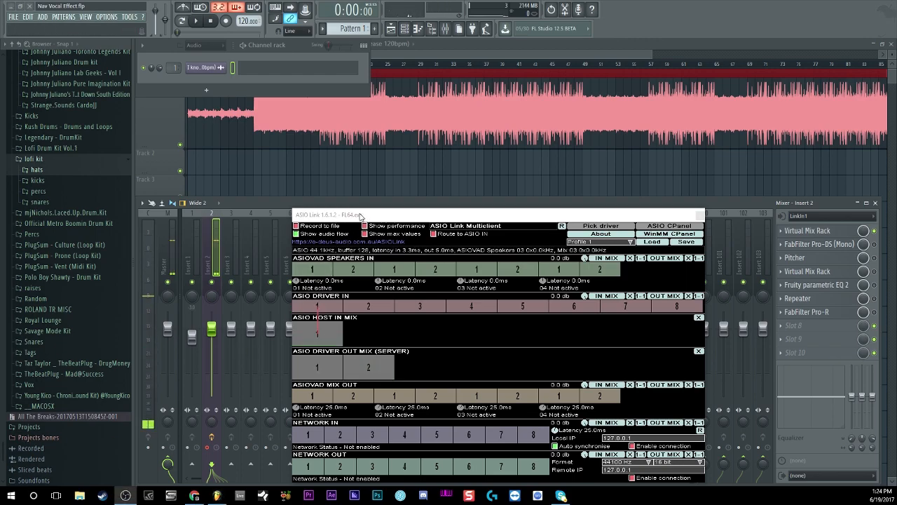
pyautogui.moveTo(364, 220); pyautogui.dragTo(283, 203)
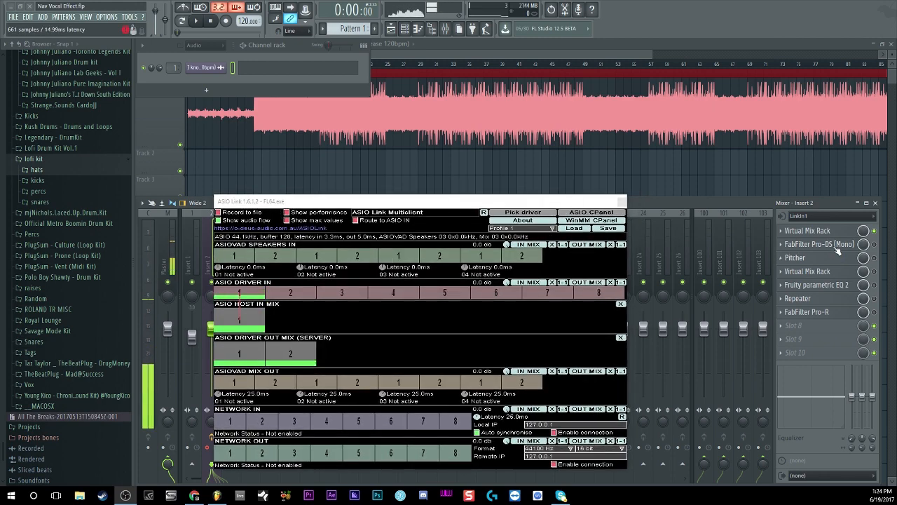
pyautogui.click(620, 205)
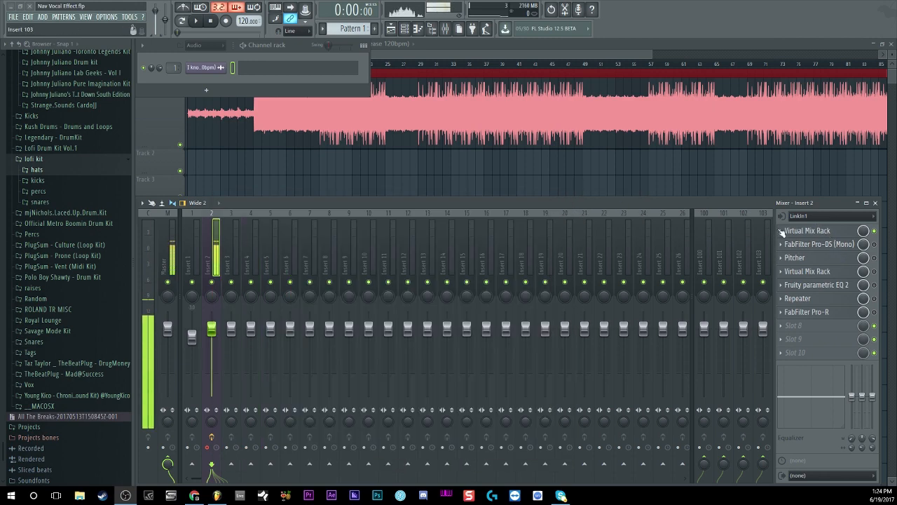
# - Open the first Virtual Mix Rack on Insert 2 and try AirEQ Earth's low-cut slope at 6 dB/Oct before restoring 12 dB/Oct
pyautogui.click(798, 231)
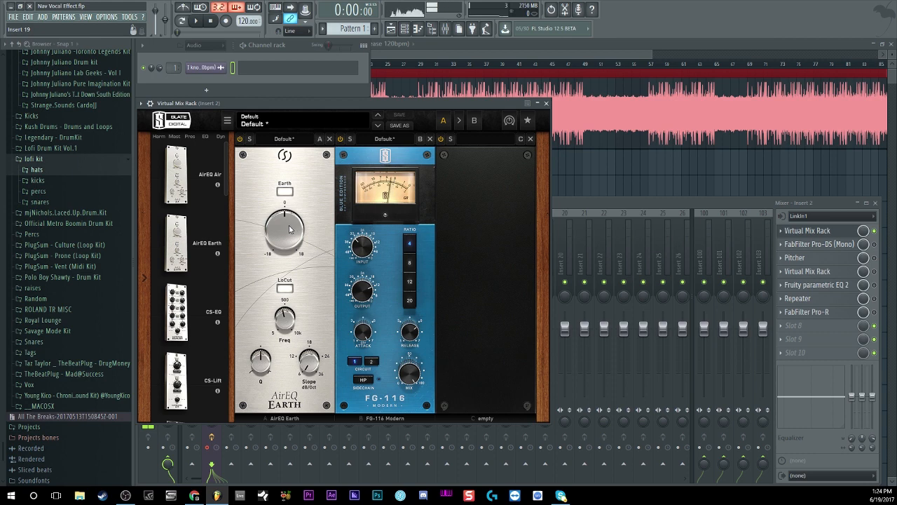
pyautogui.moveTo(289, 229)
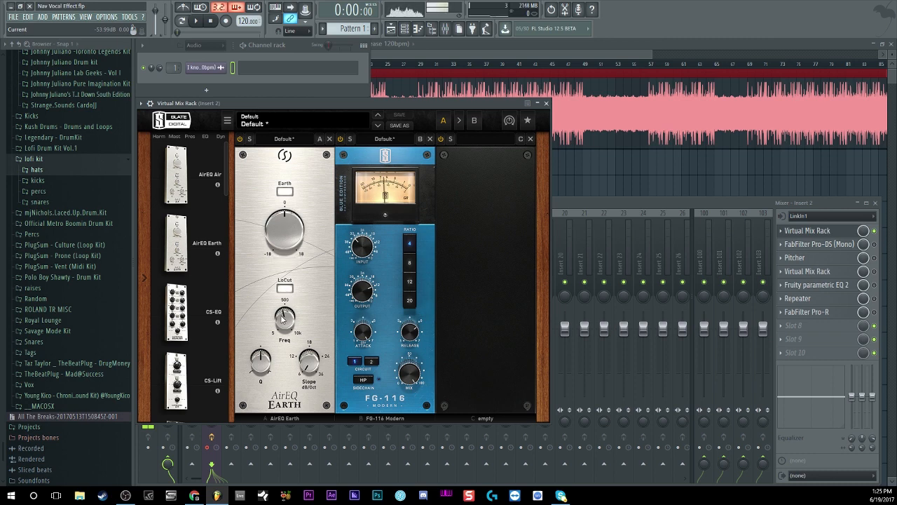
pyautogui.moveTo(283, 322)
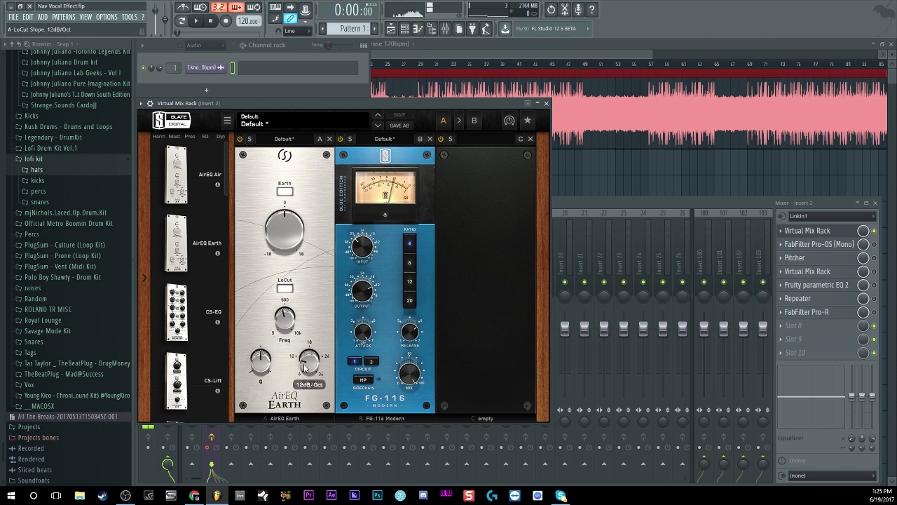
pyautogui.moveTo(304, 367)
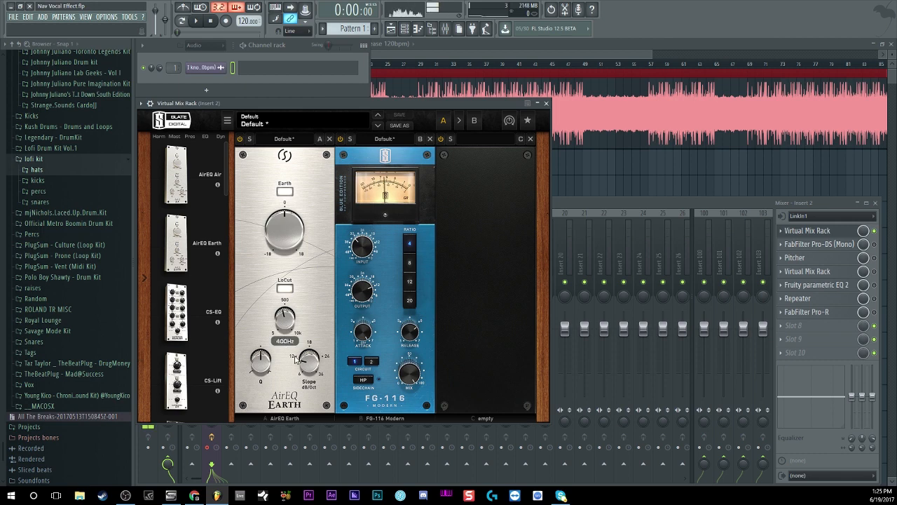
pyautogui.moveTo(310, 365); pyautogui.dragTo(289, 388)
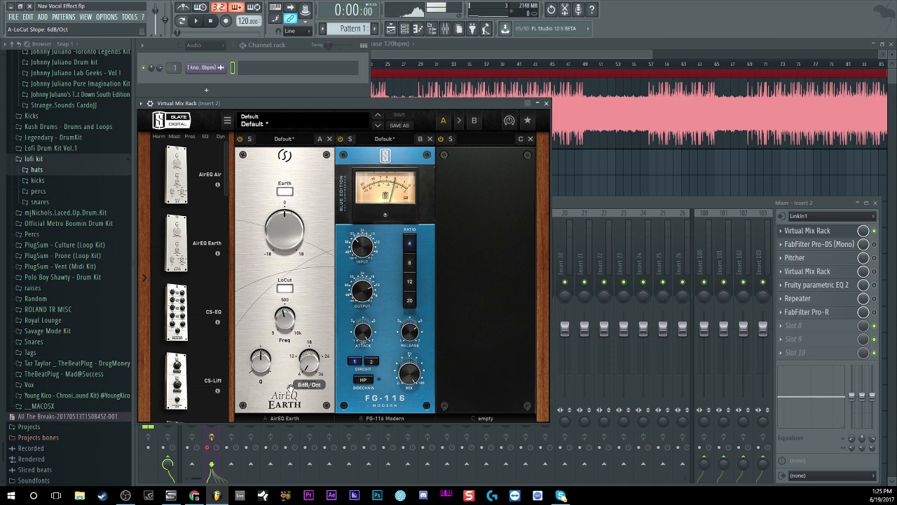
pyautogui.moveTo(290, 388); pyautogui.dragTo(306, 427)
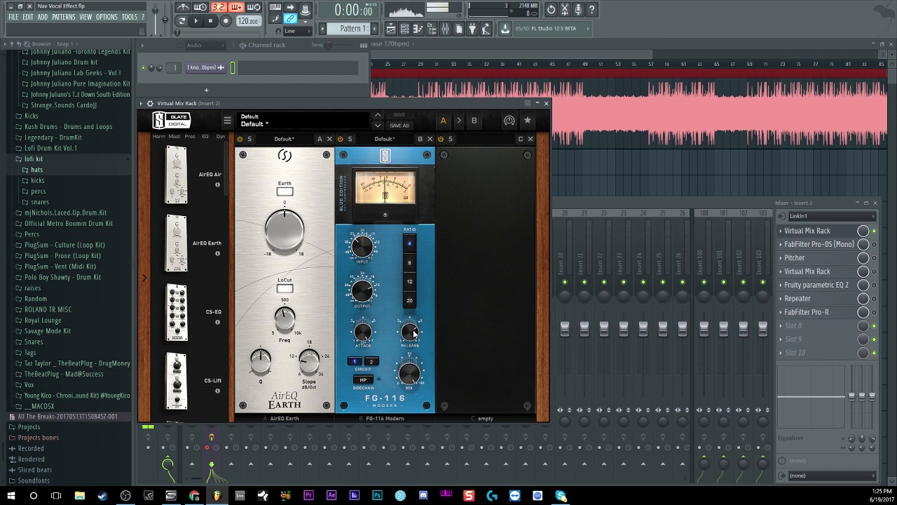
# - Compare the vocal with the FG-116 Modern compressor off and on in the first Virtual Mix Rack
pyautogui.moveTo(413, 335)
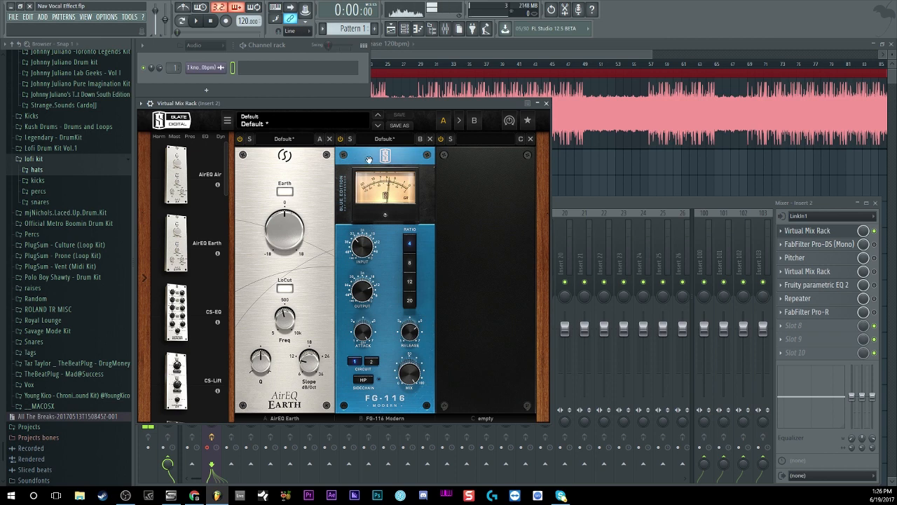
pyautogui.click(341, 139)
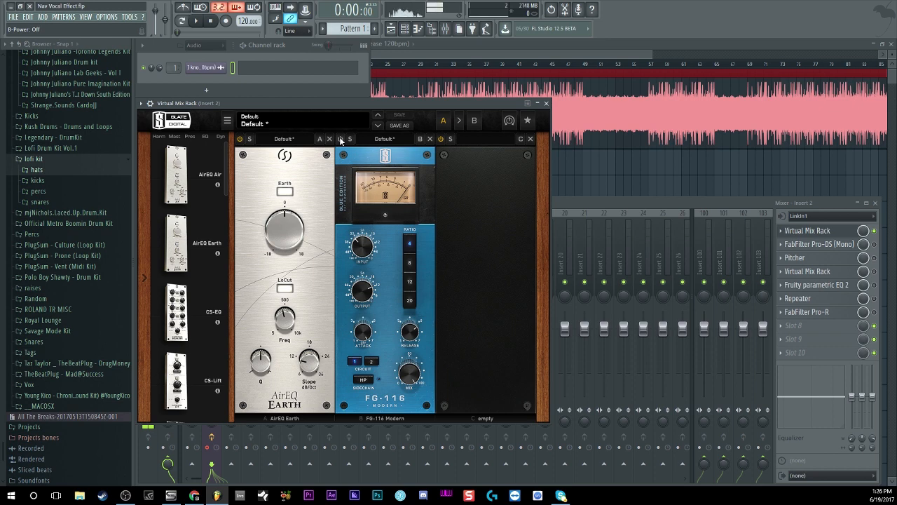
pyautogui.click(340, 139)
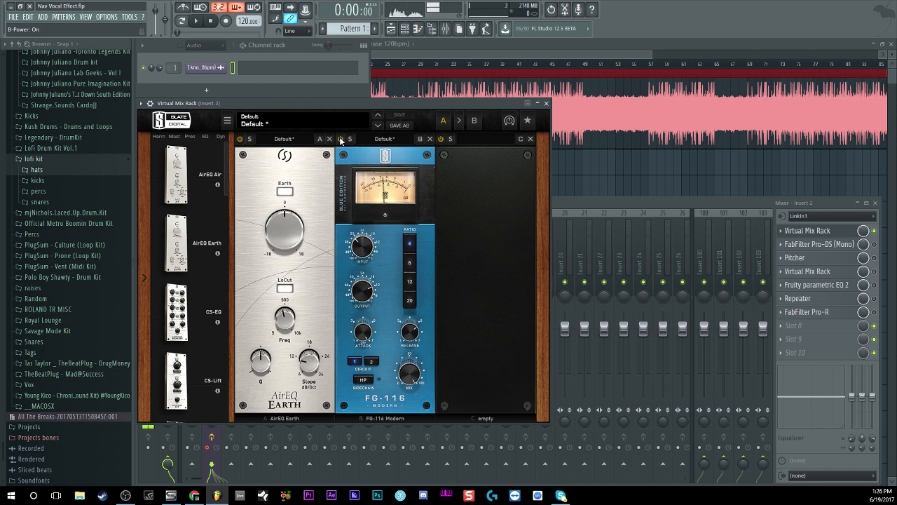
pyautogui.moveTo(365, 293)
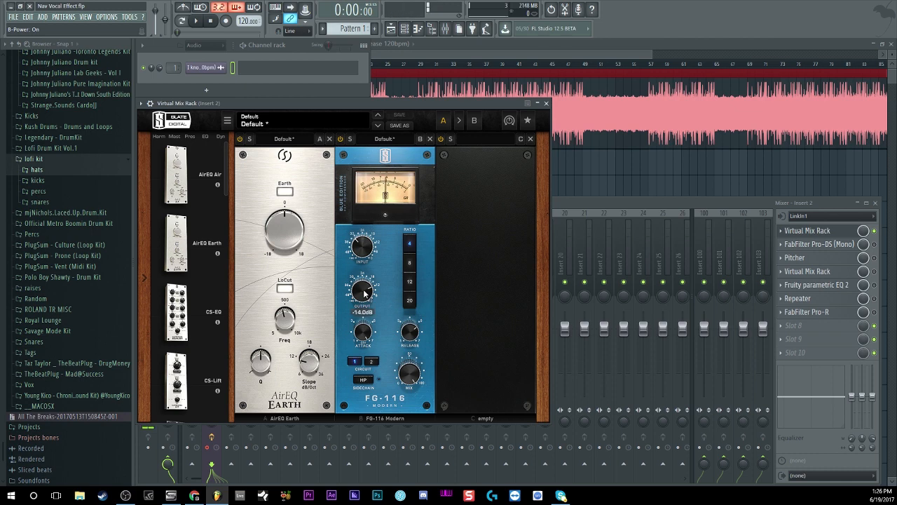
pyautogui.click(875, 232)
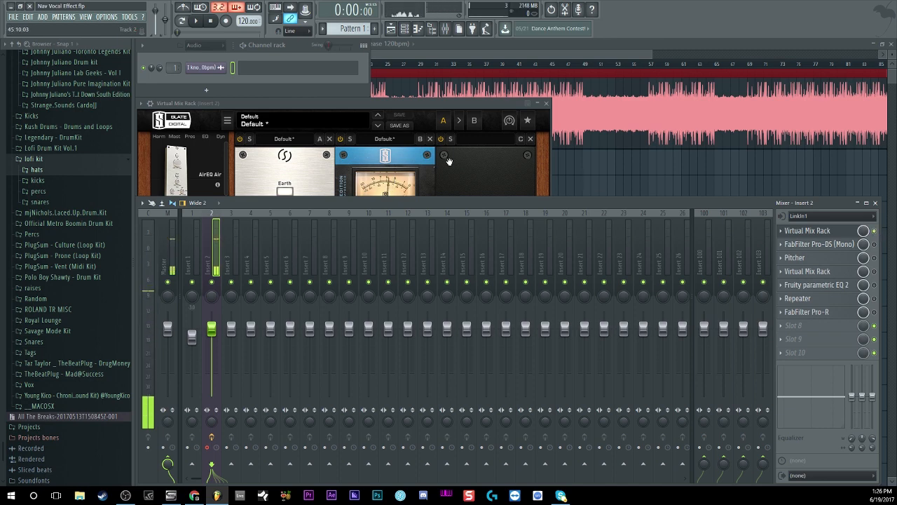
pyautogui.click(374, 110)
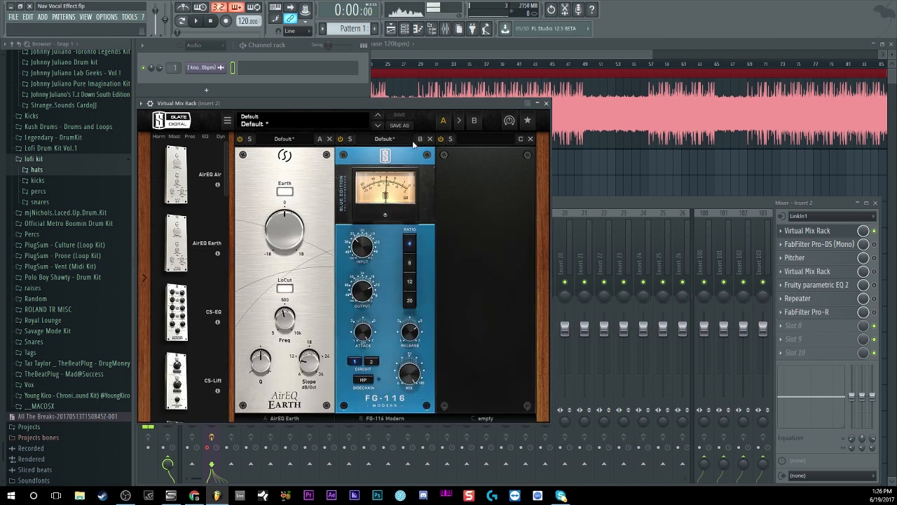
# - Enable FabFilter Pro-DS on Insert 2, briefly audition its side chain, and close its window
pyautogui.click(872, 245)
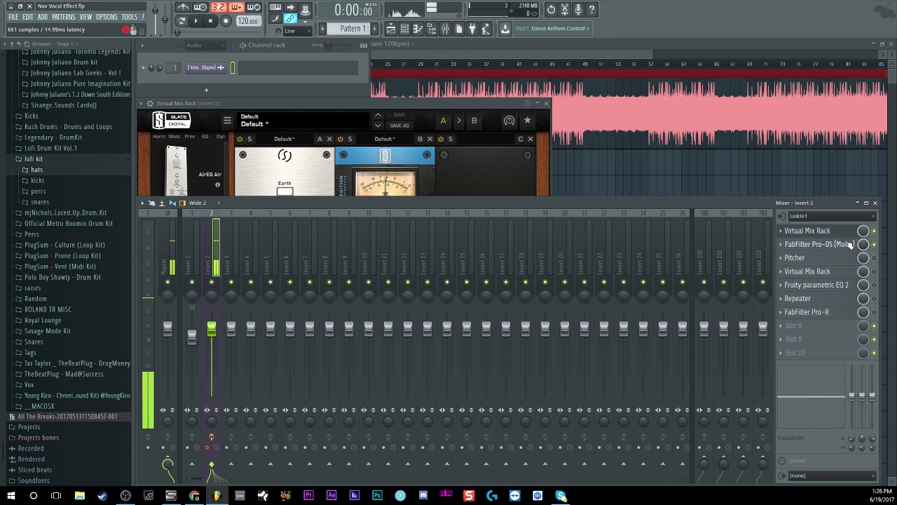
pyautogui.click(854, 243)
pyautogui.moveTo(303, 163); pyautogui.dragTo(267, 110)
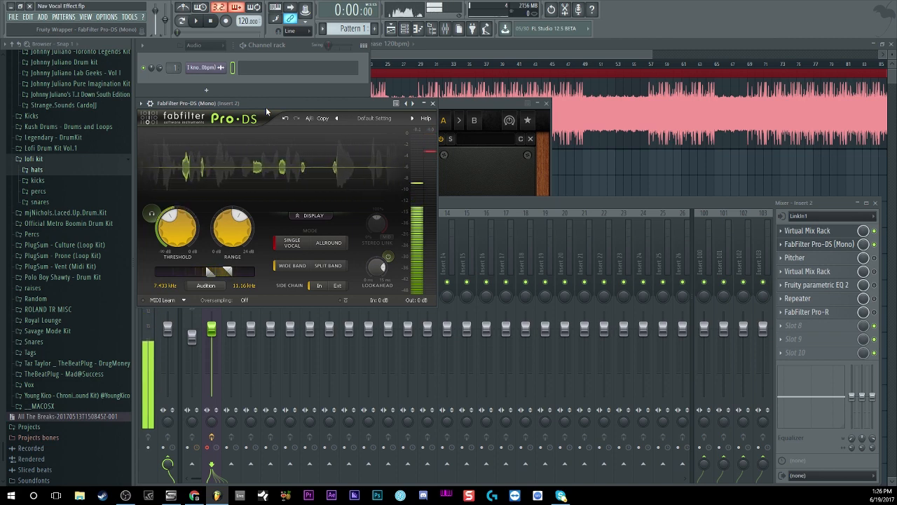
pyautogui.click(210, 285)
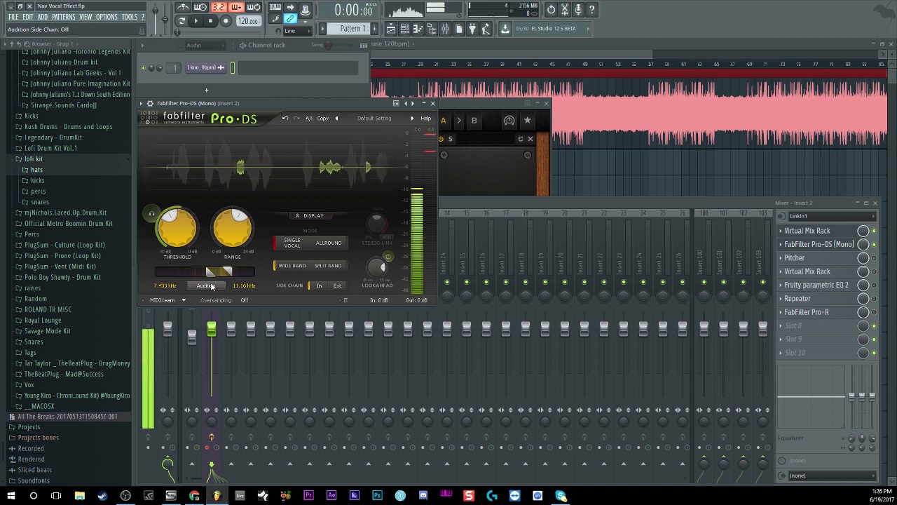
pyautogui.click(210, 285)
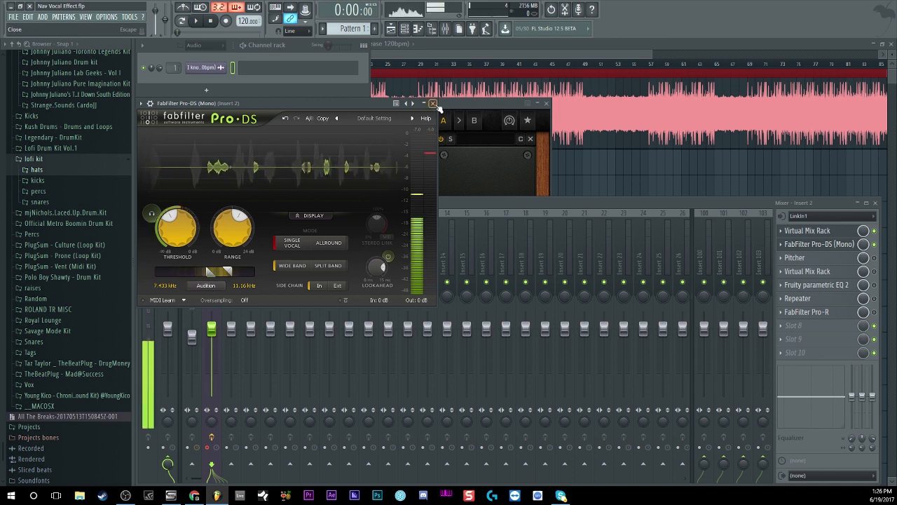
pyautogui.click(813, 244)
# - Open Pitcher on Insert 2 and enable its effect slot
pyautogui.click(802, 258)
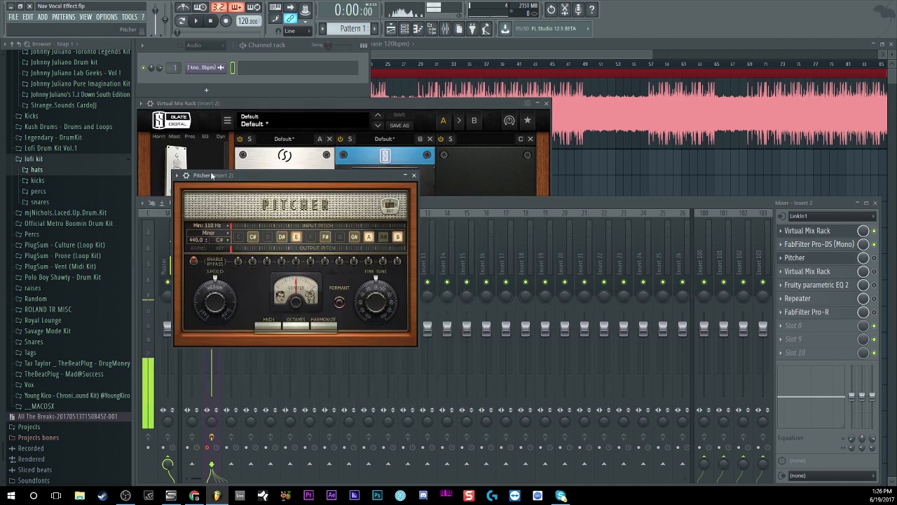
pyautogui.moveTo(210, 174); pyautogui.dragTo(175, 102)
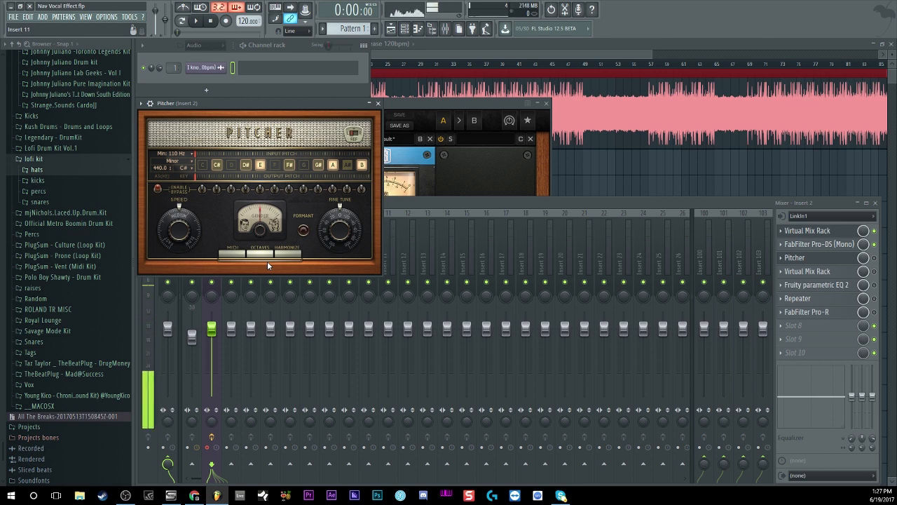
pyautogui.click(874, 258)
pyautogui.click(264, 105)
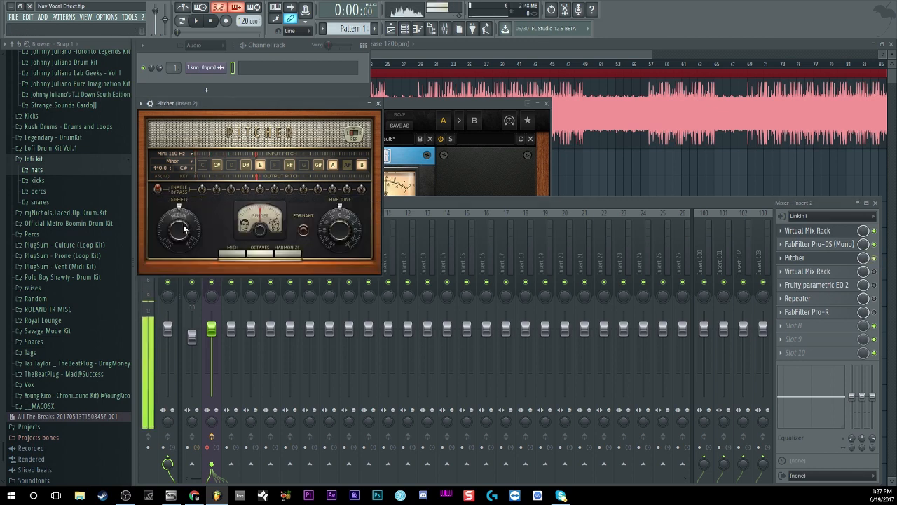
# - Try Pitcher's correction speed at Fast, and set it back to 50 (Medium)
pyautogui.moveTo(183, 228); pyautogui.dragTo(184, 250)
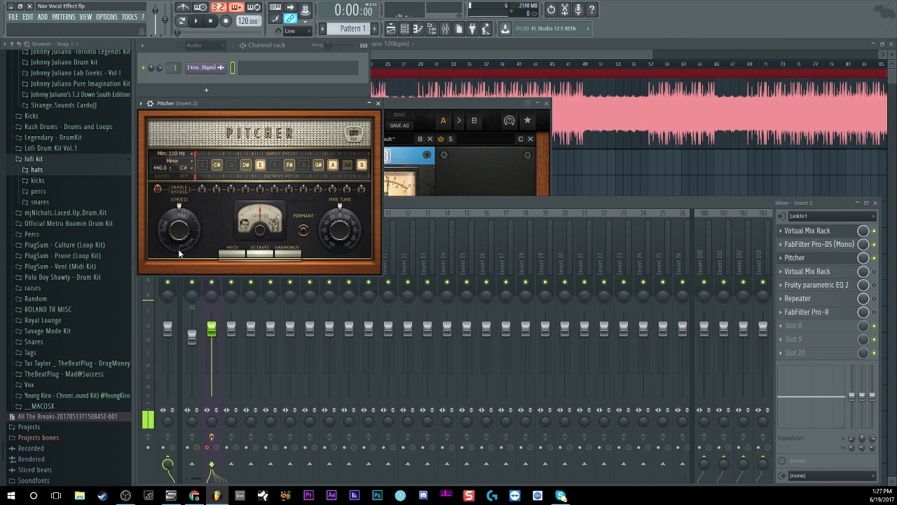
pyautogui.moveTo(170, 238); pyautogui.dragTo(170, 255)
pyautogui.moveTo(166, 230); pyautogui.dragTo(165, 243)
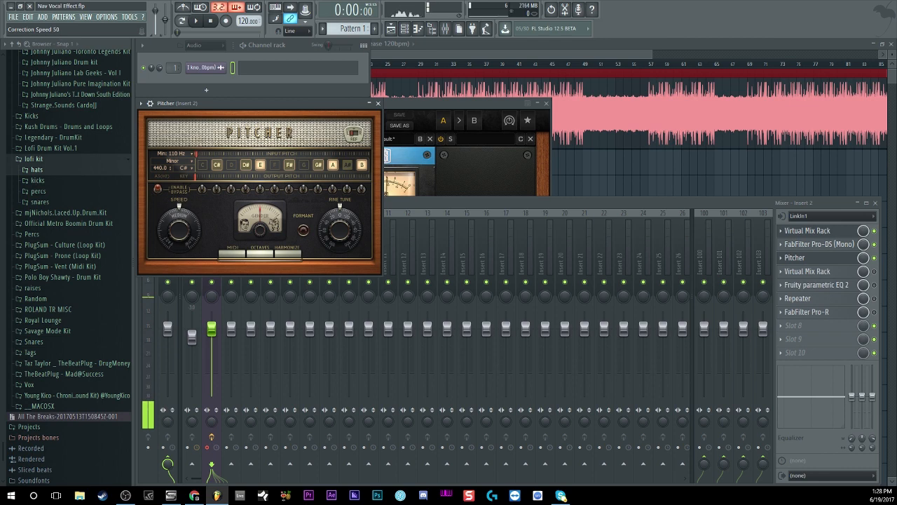
# - Open and enable the second Virtual Mix Rack on Insert 2, and compare the vocal with its Revival module off and on
pyautogui.click(815, 277)
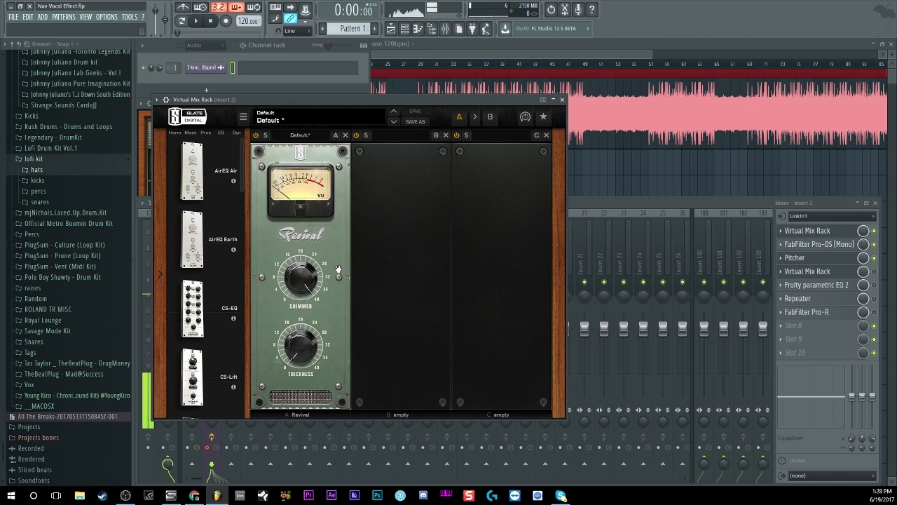
pyautogui.click(876, 276)
pyautogui.click(341, 100)
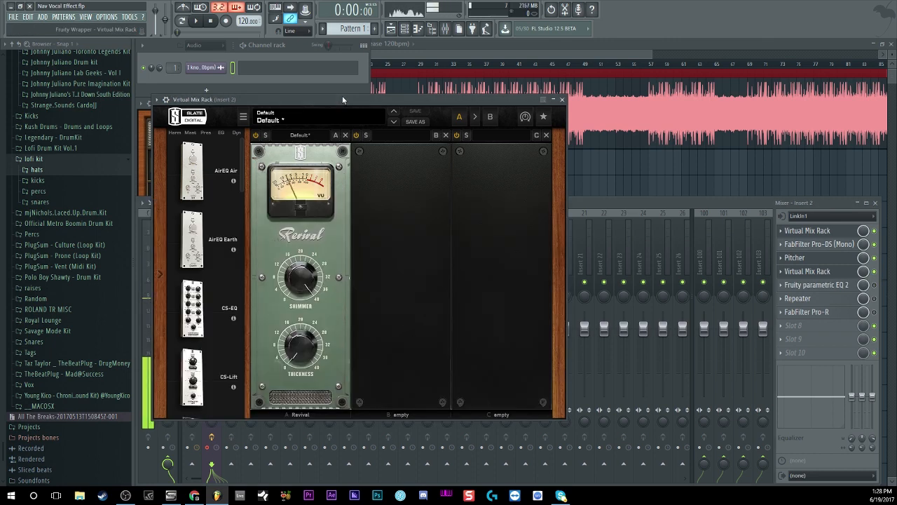
pyautogui.moveTo(342, 99); pyautogui.dragTo(322, 104)
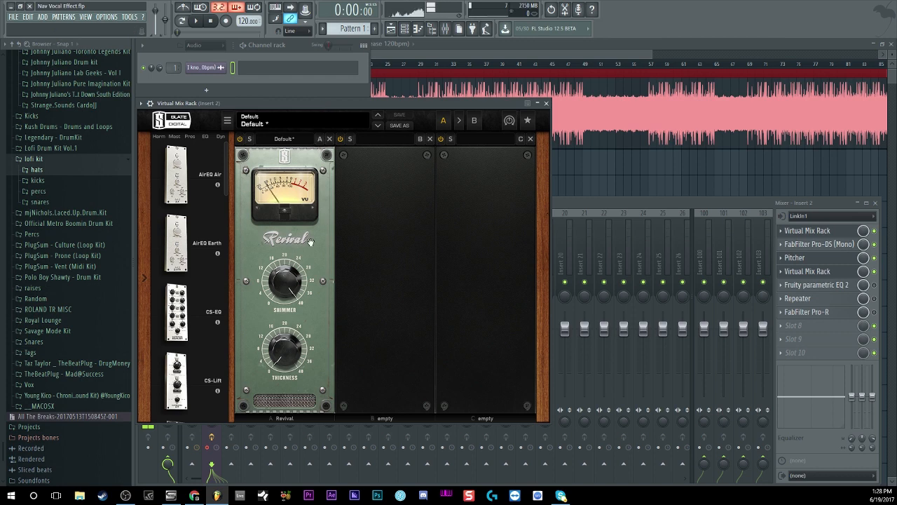
pyautogui.click(239, 140)
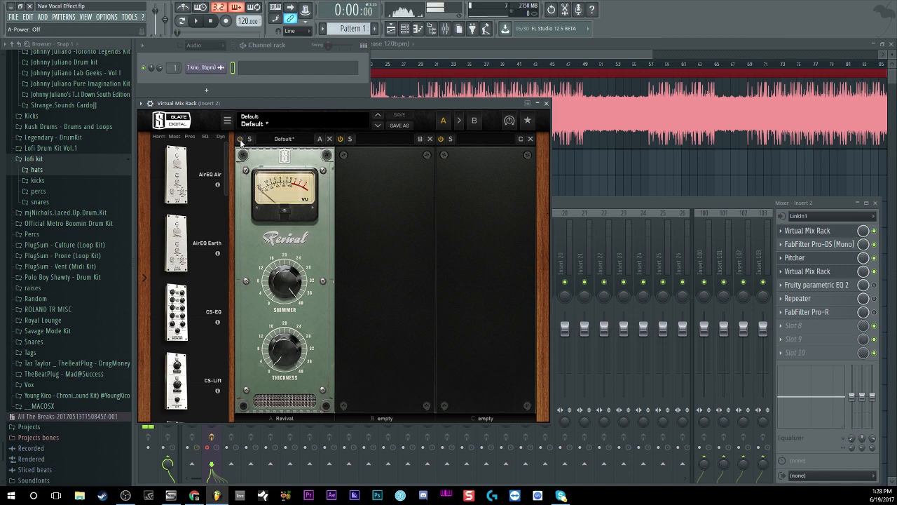
pyautogui.click(239, 139)
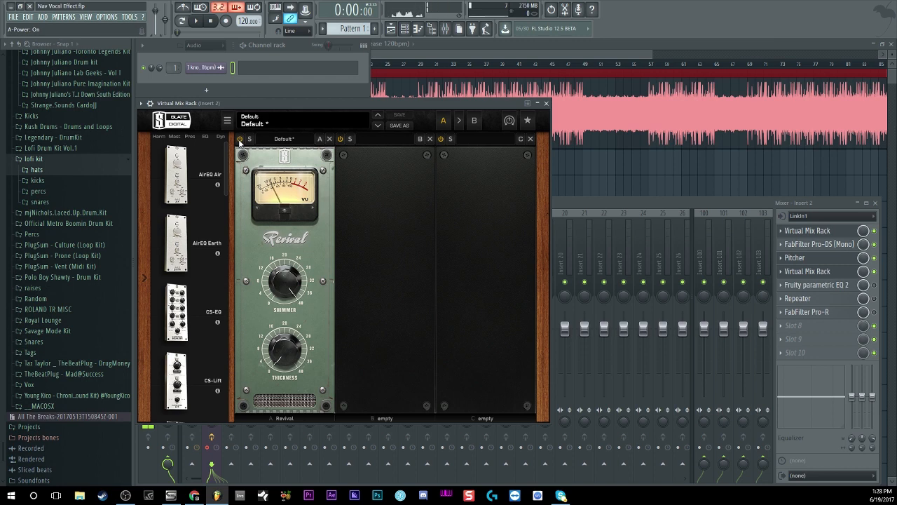
# - Open Fruity Parametric EQ 2 on Insert 2, point out its low-cut band, and enable the effect
pyautogui.click(841, 285)
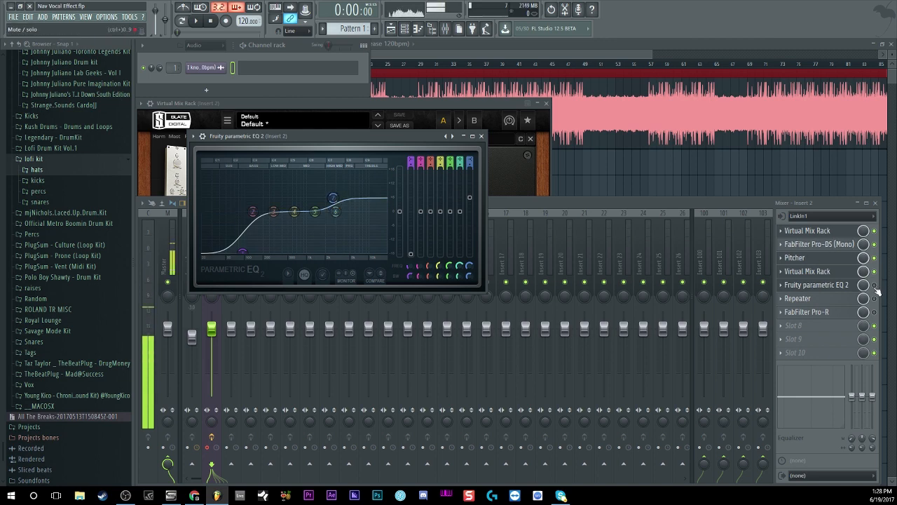
pyautogui.moveTo(241, 248); pyautogui.dragTo(247, 253)
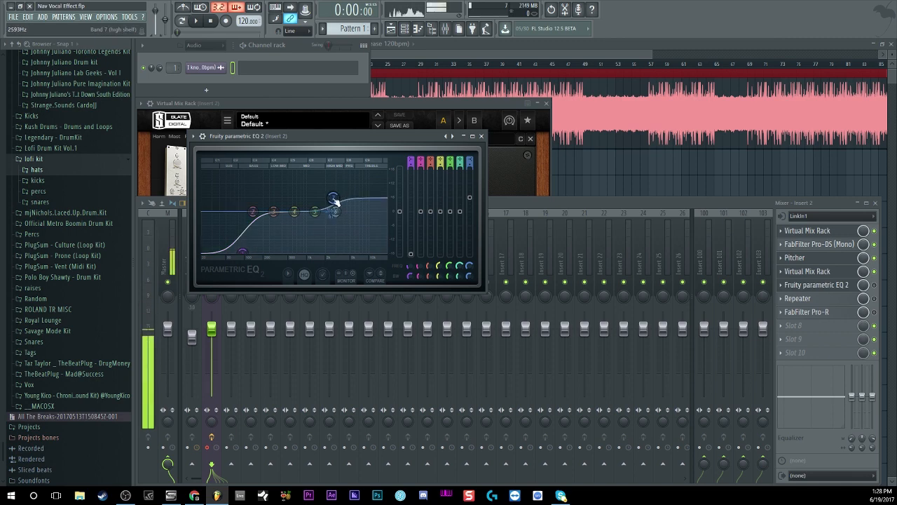
pyautogui.click(882, 285)
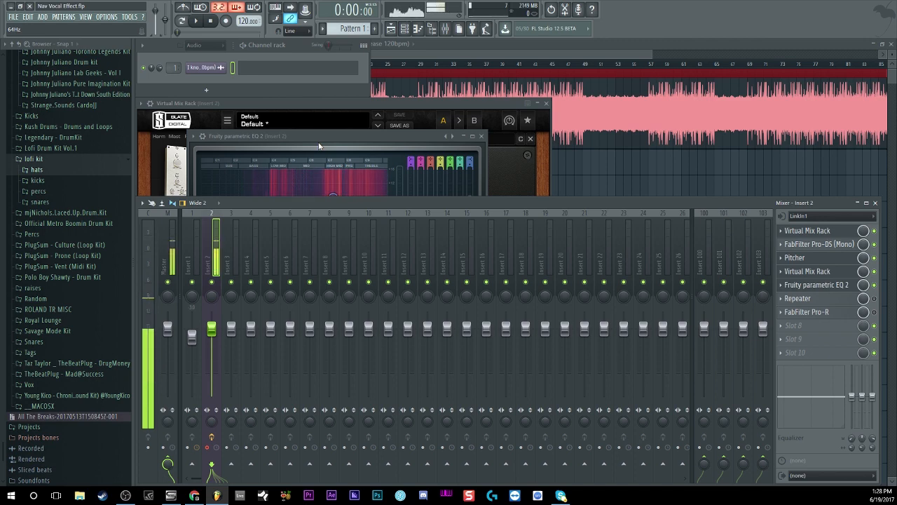
# - Open FabFilter Pro-R and the Repeater delay on Insert 2, and enable Repeater
pyautogui.click(853, 311)
pyautogui.click(851, 297)
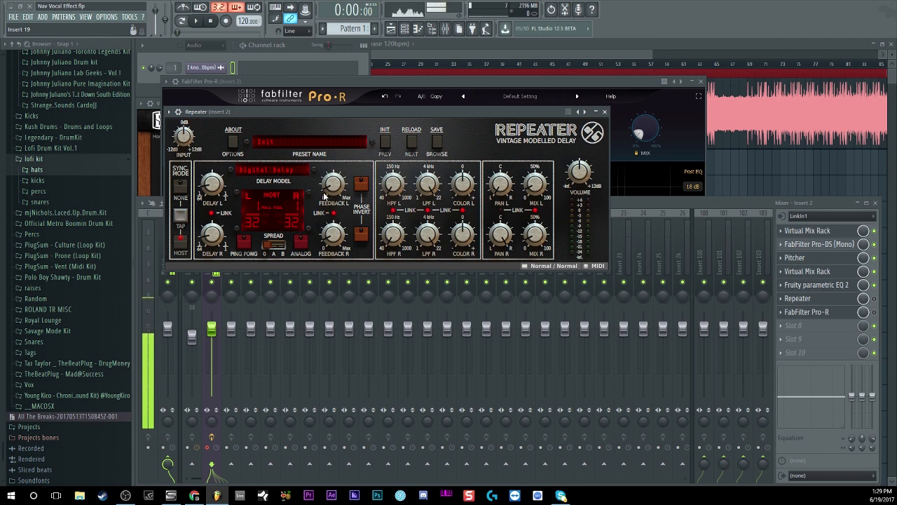
pyautogui.click(875, 299)
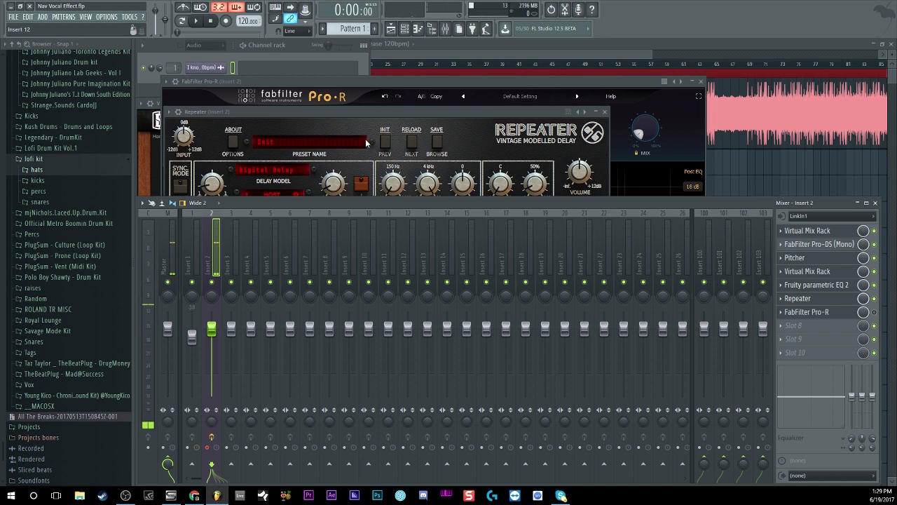
# - Show the Repeater delay's settings, reopen FabFilter Pro-R, point out its Mix and Space controls, and enable it on Insert 2
pyautogui.click(489, 110)
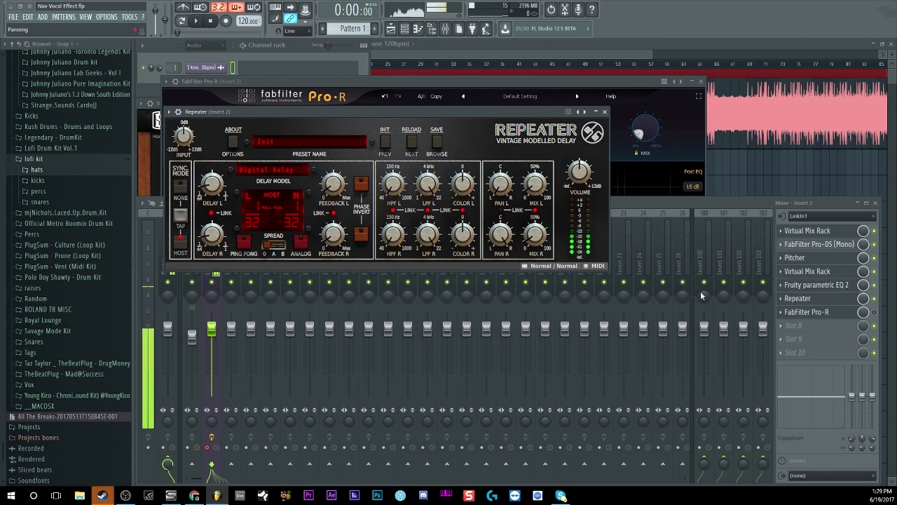
pyautogui.click(839, 316)
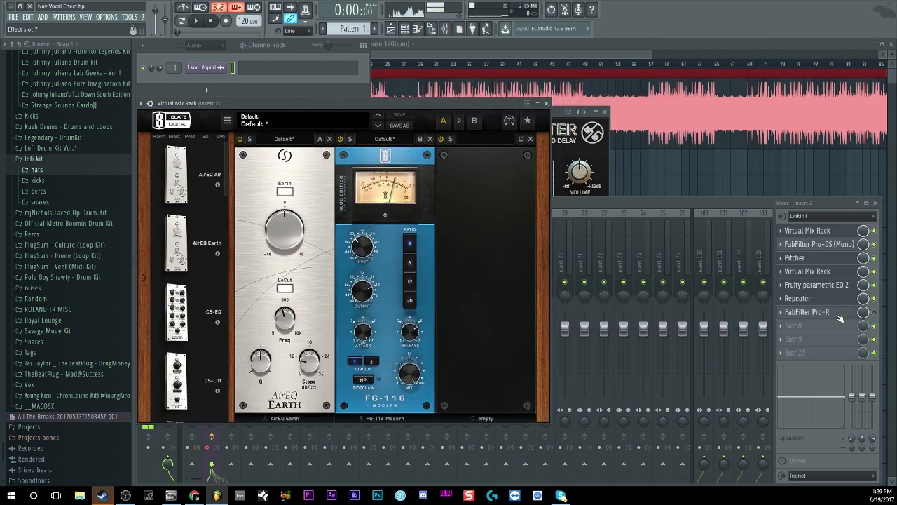
pyautogui.click(839, 316)
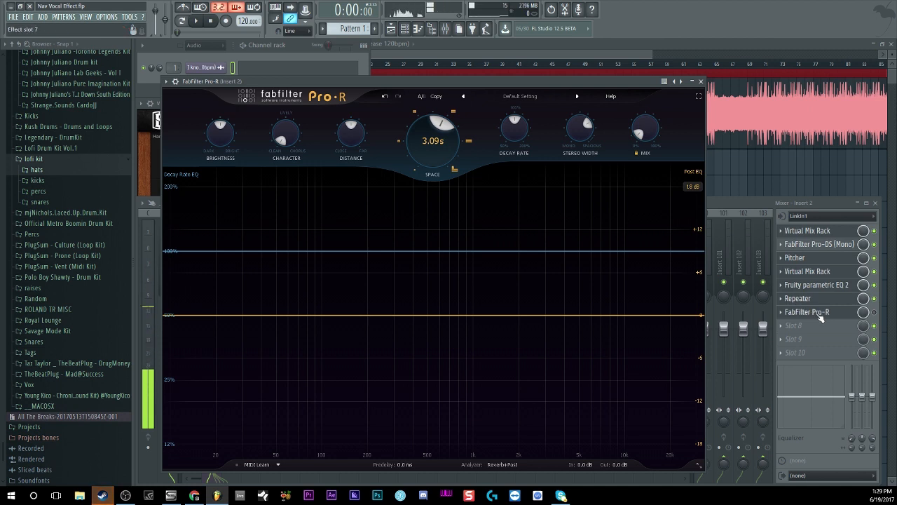
pyautogui.moveTo(644, 135)
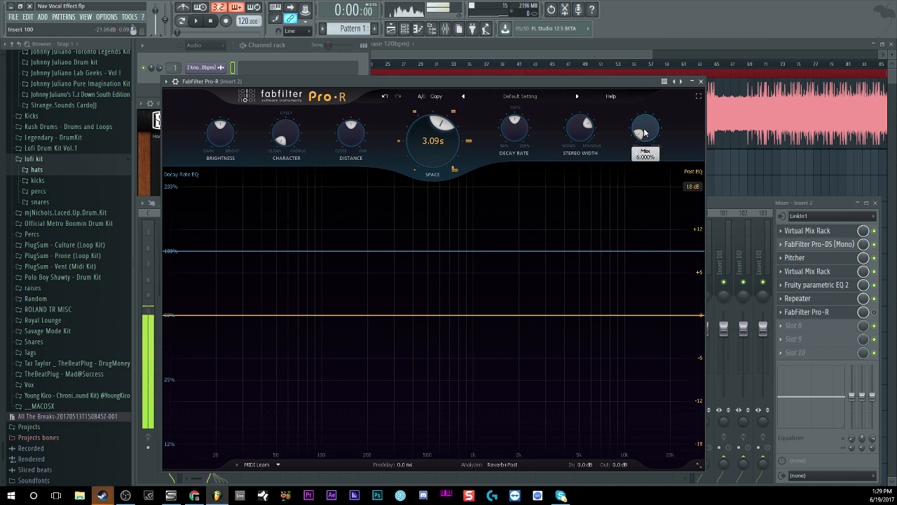
pyautogui.moveTo(449, 141)
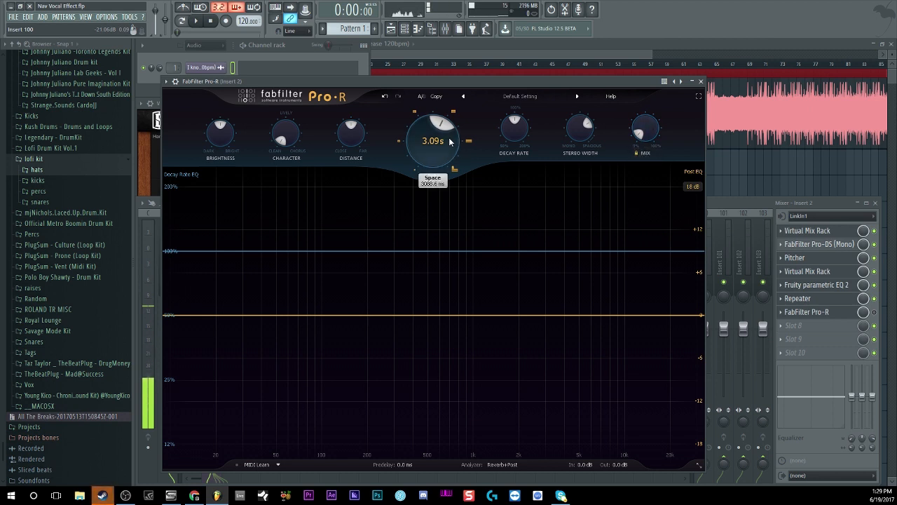
pyautogui.click(868, 313)
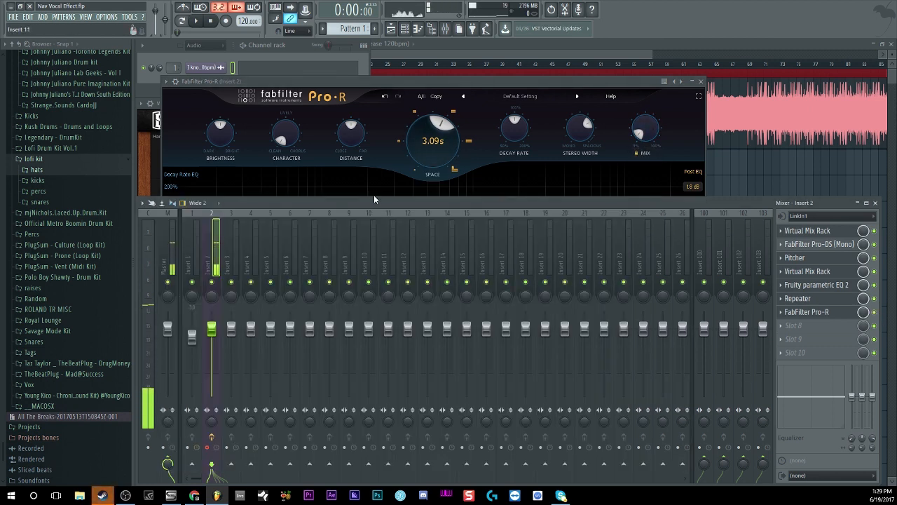
# - Set the Pro-R reverb's Mix to 5% and lower its Distance to about 30%
pyautogui.doubleClick(653, 130)
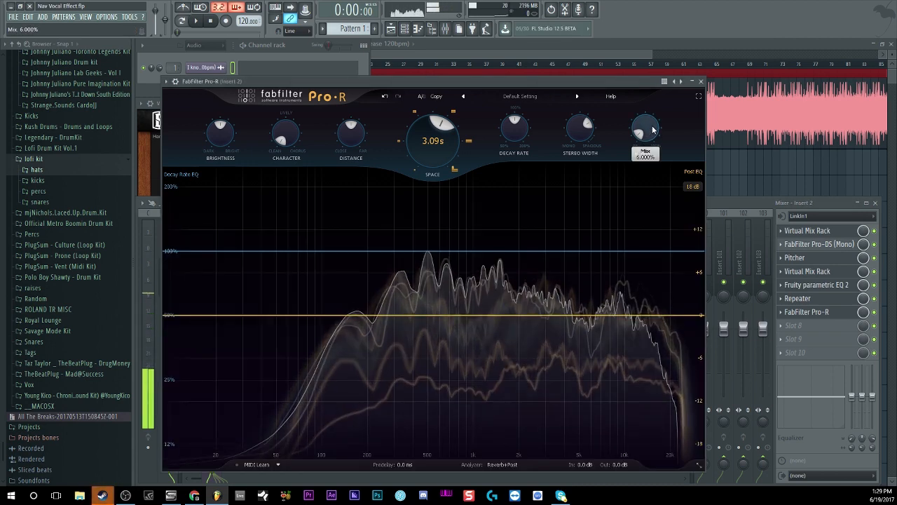
pyautogui.write('5')
pyautogui.press('Return')
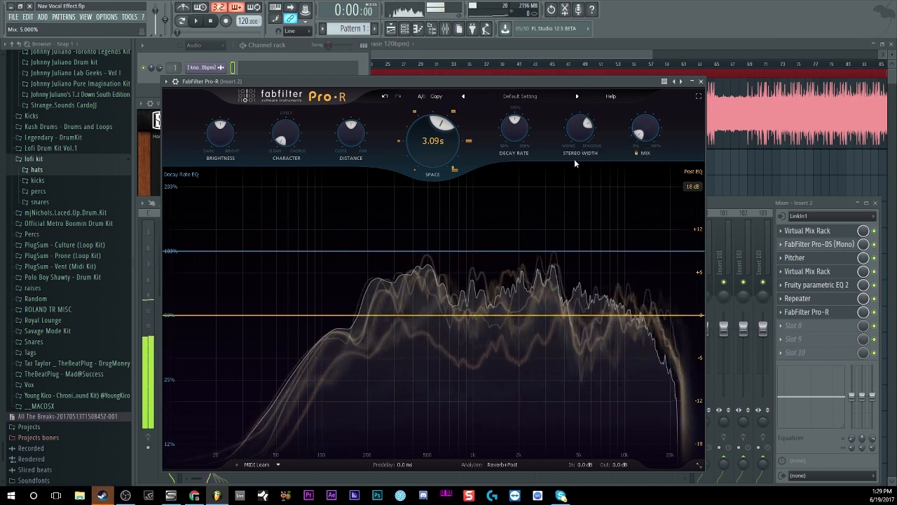
pyautogui.moveTo(353, 160); pyautogui.dragTo(352, 176)
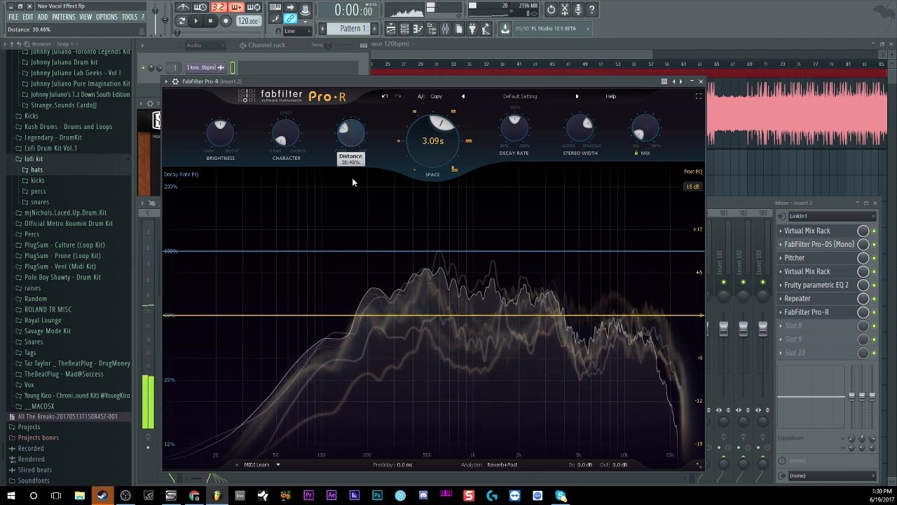
pyautogui.moveTo(355, 147)
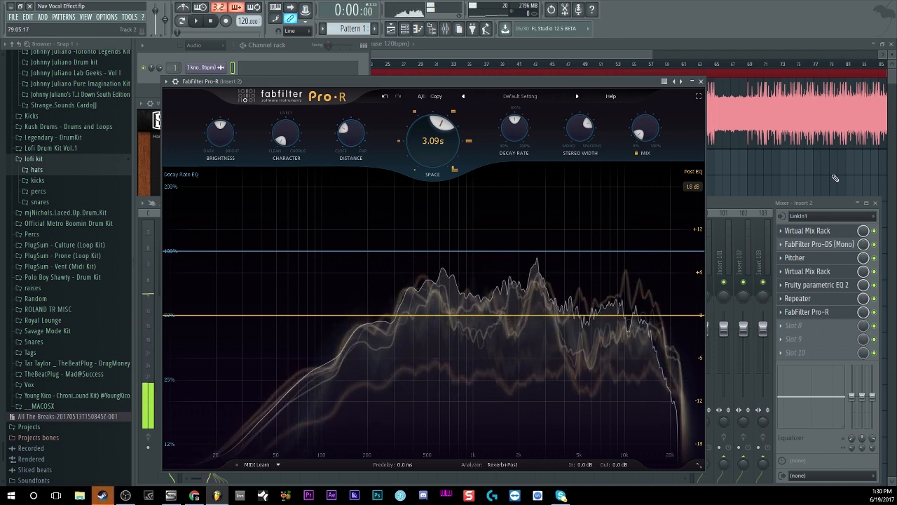
# - Bring the playlist to the front, play the beat from the start, and show the mixer during playback
pyautogui.click(531, 54)
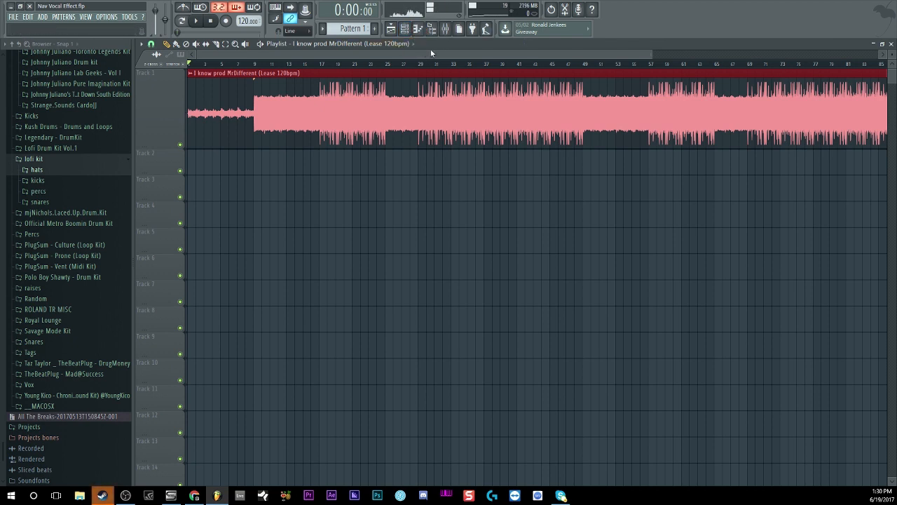
pyautogui.click(200, 21)
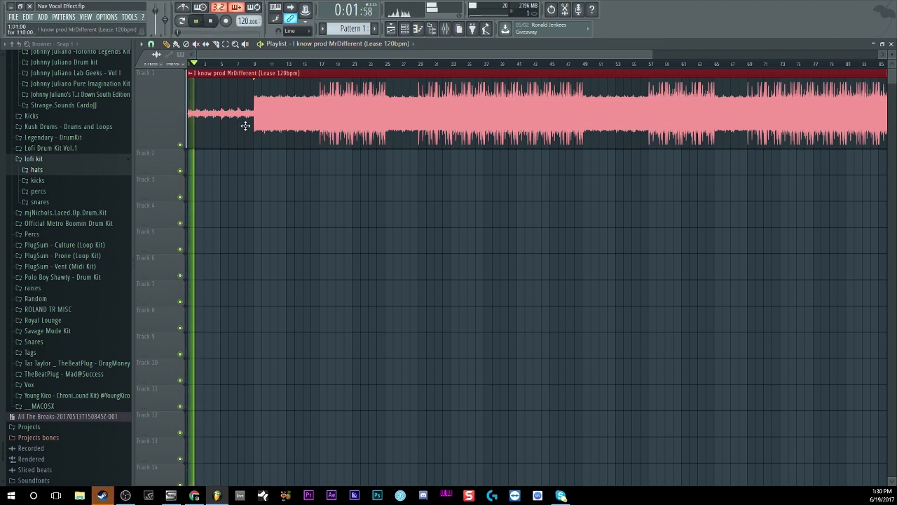
pyautogui.click(445, 28)
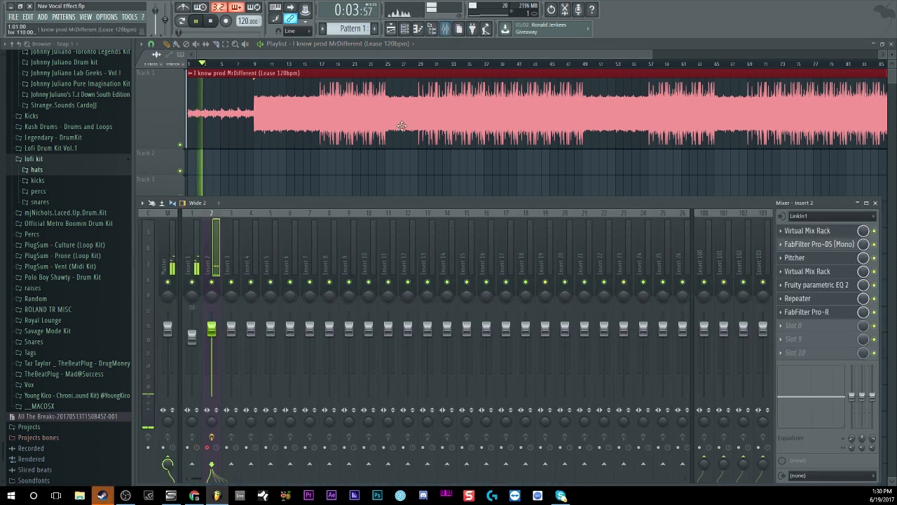